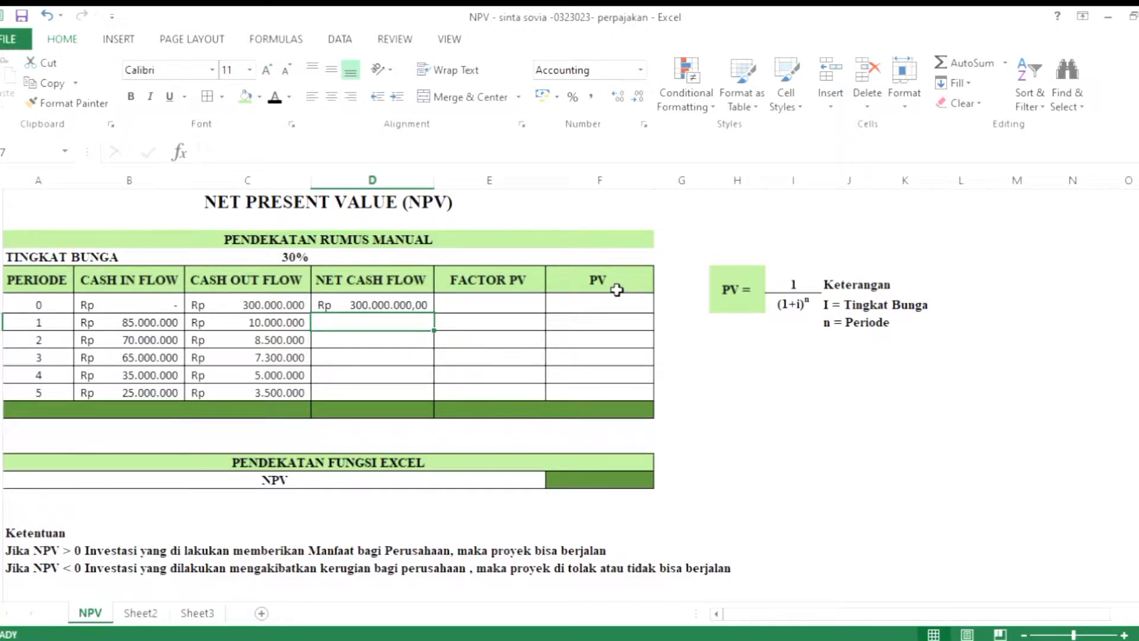
left_click_drag(231, 309, 167, 299)
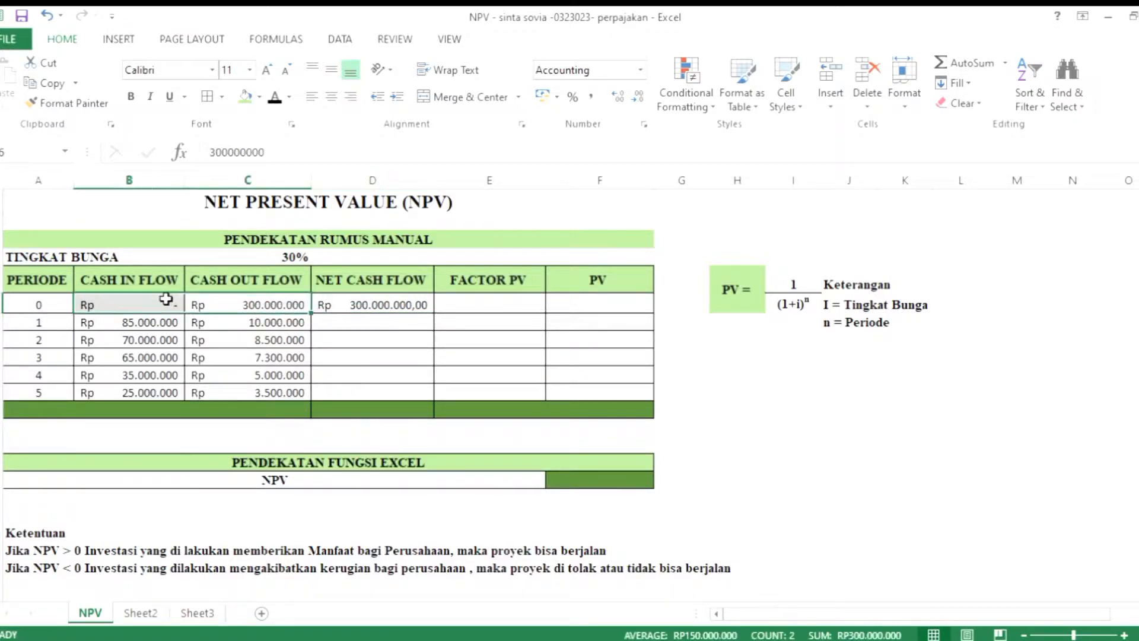
left_click(168, 337)
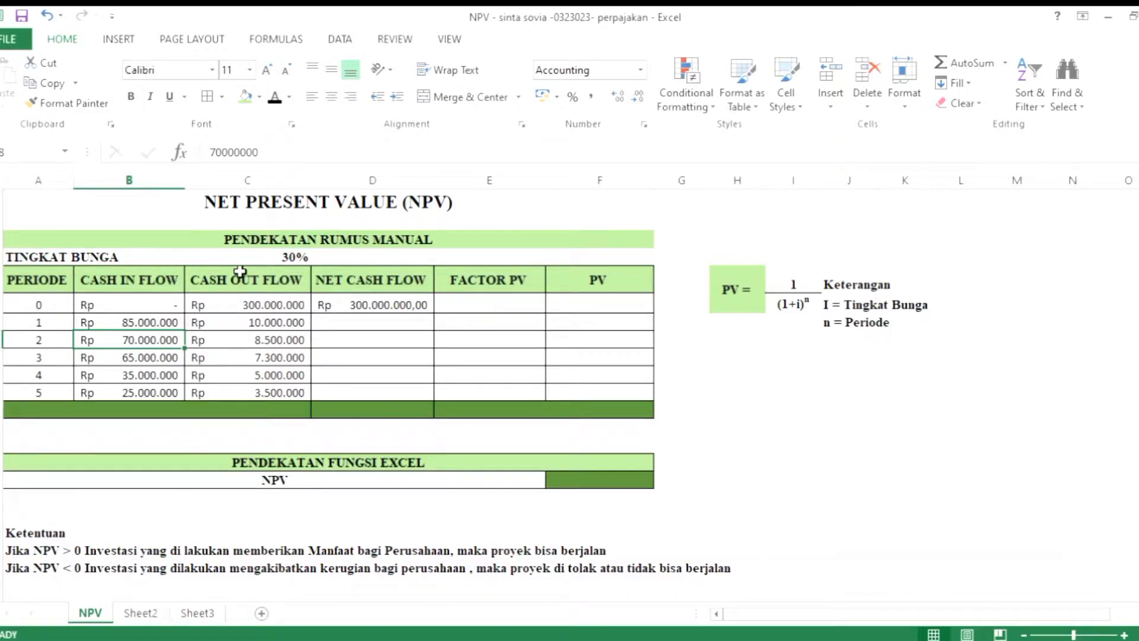
left_click(261, 323)
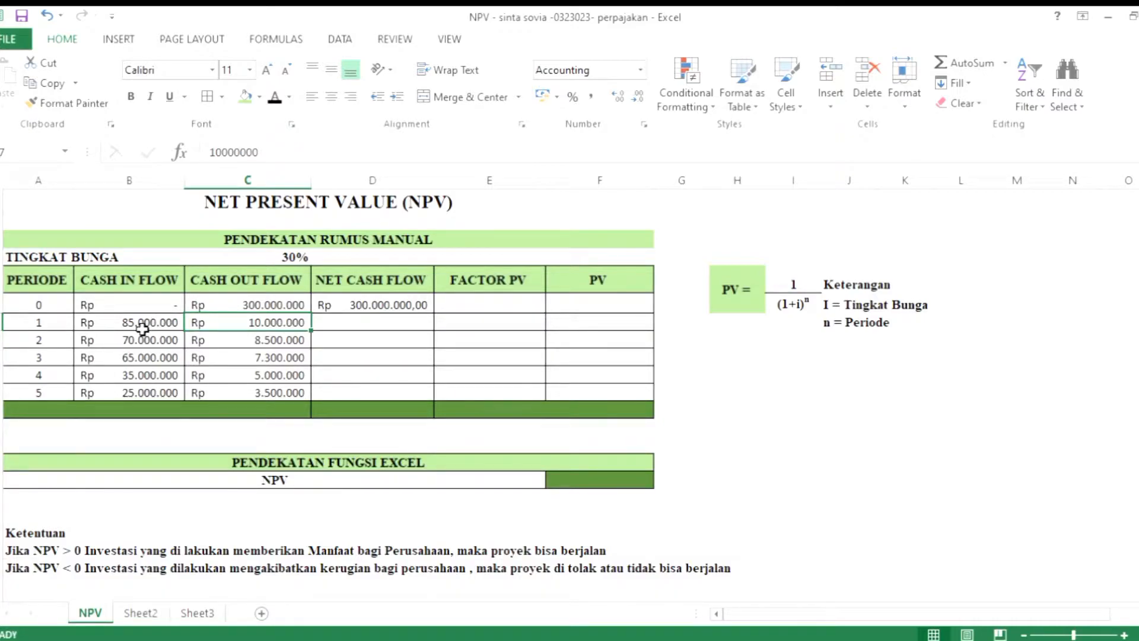
left_click(253, 306)
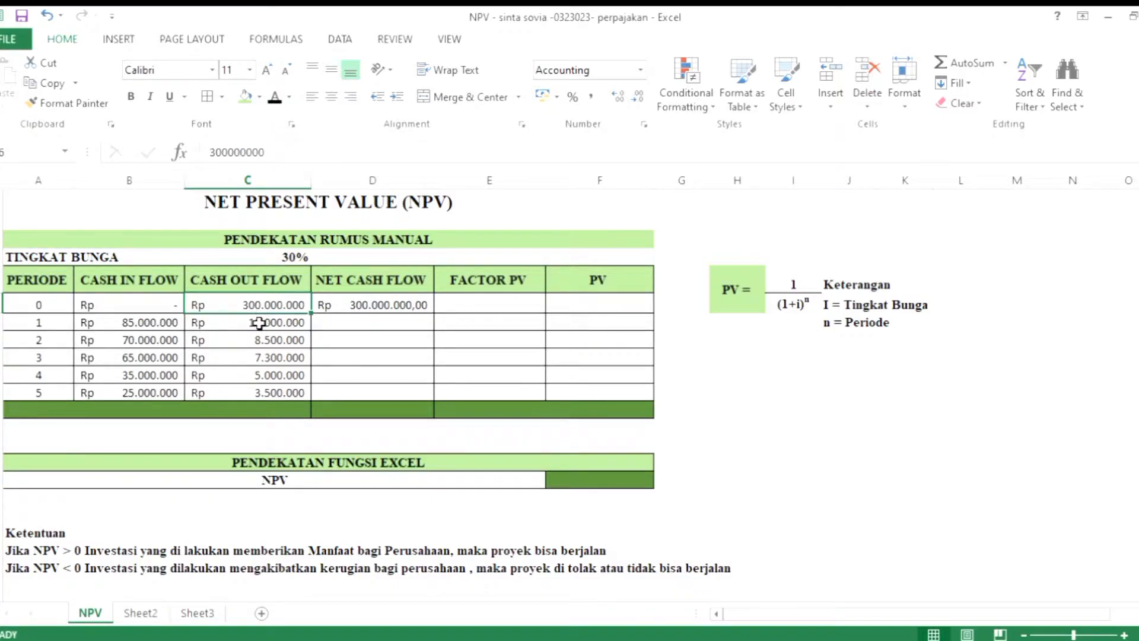
left_click(259, 323)
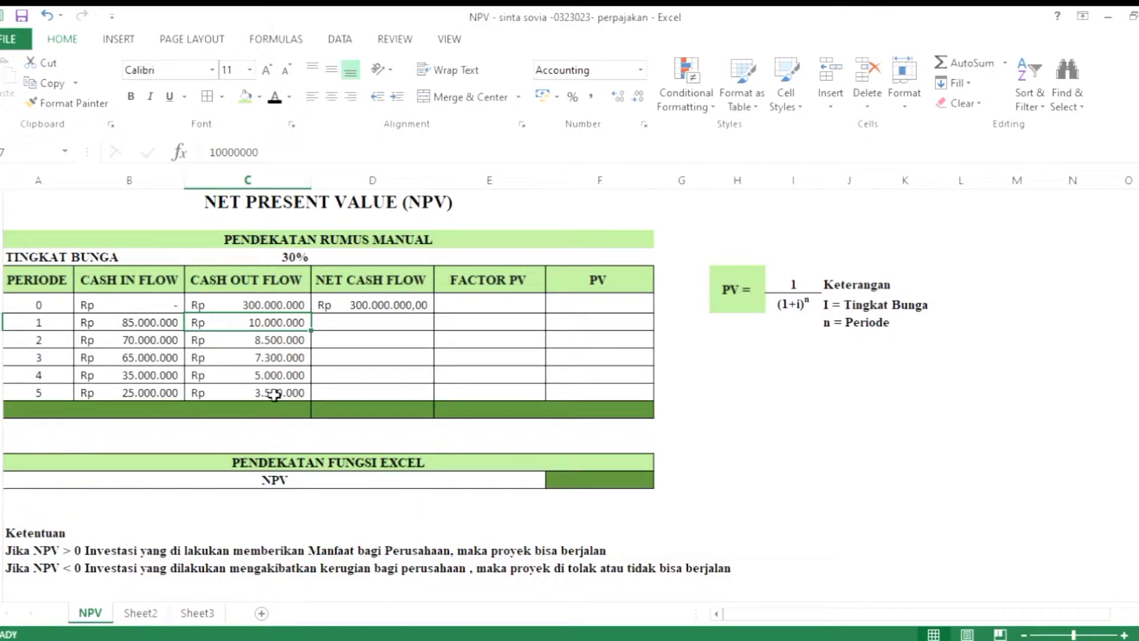
Step: Calculate the period 1 net cash flow in D7 as =B7-C7 and fill the formula down through period 5
left_click(377, 331)
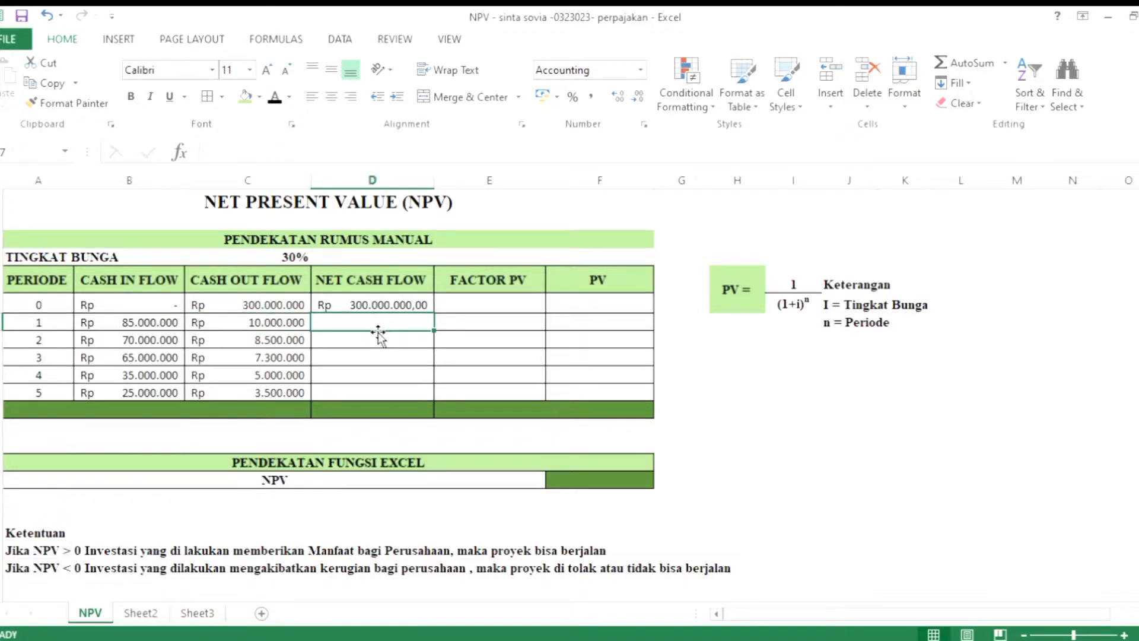
double_click(378, 333)
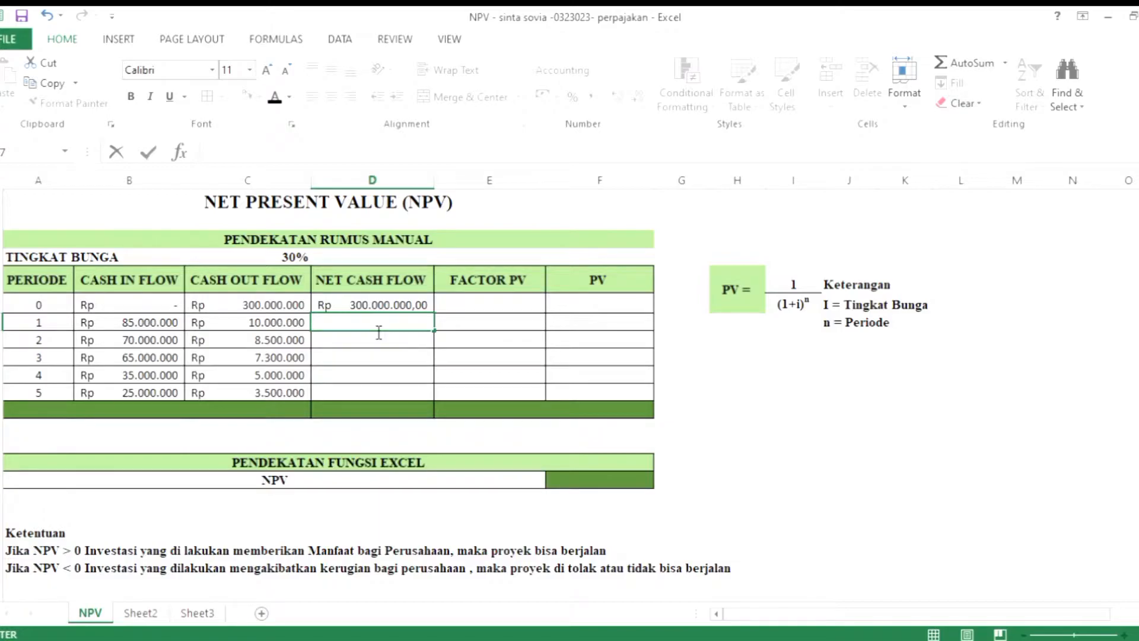
type("=")
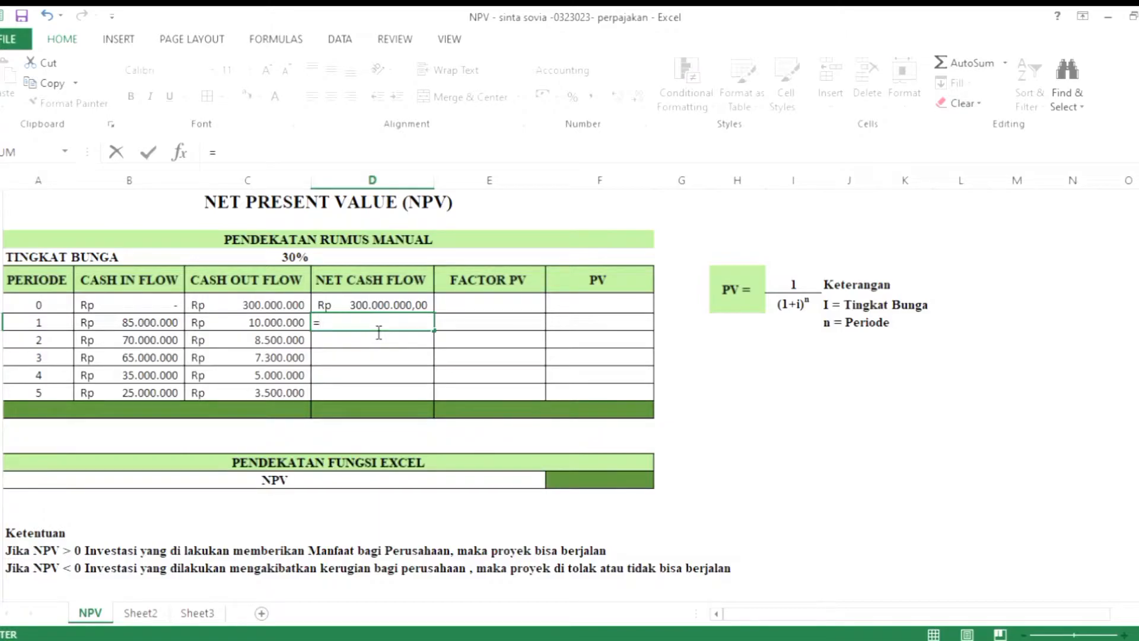
left_click(144, 332)
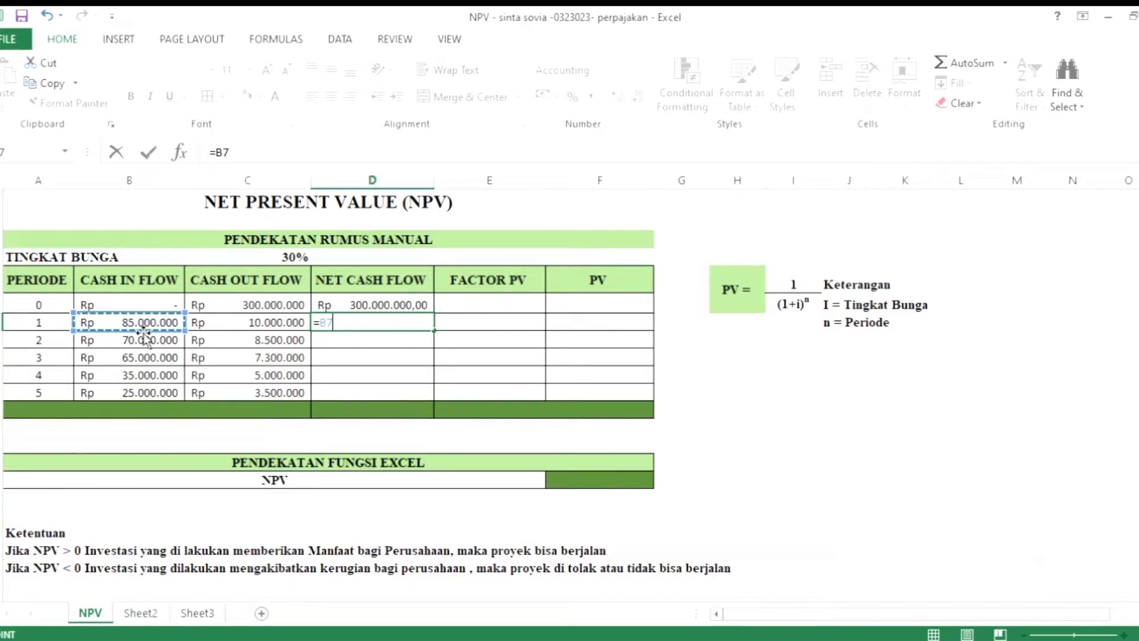
type("-")
left_click(243, 326)
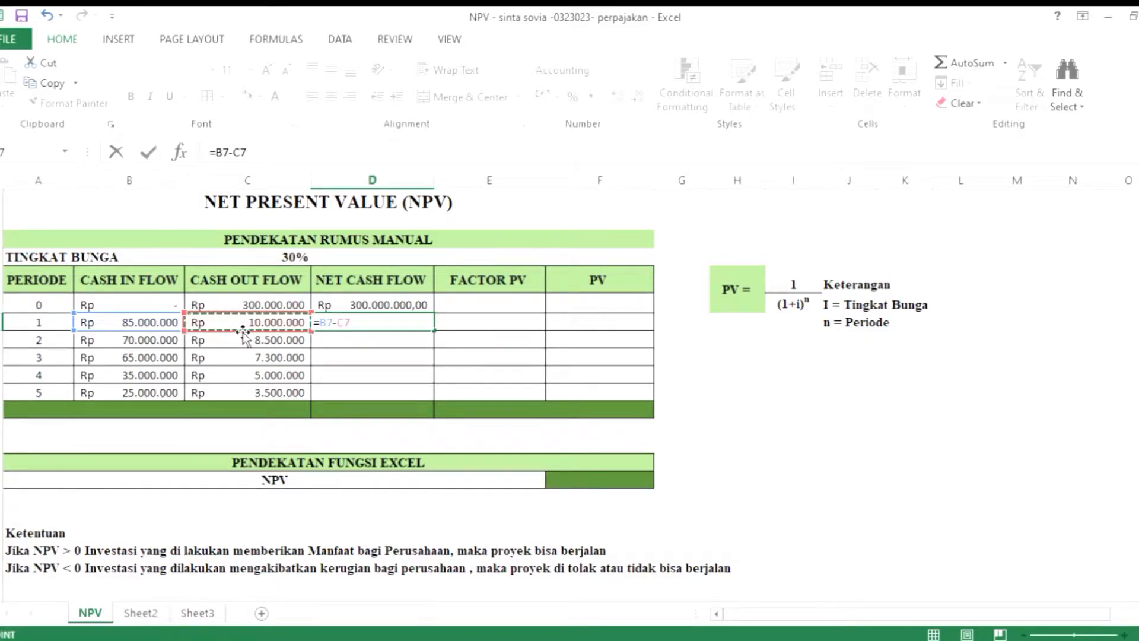
key("Return")
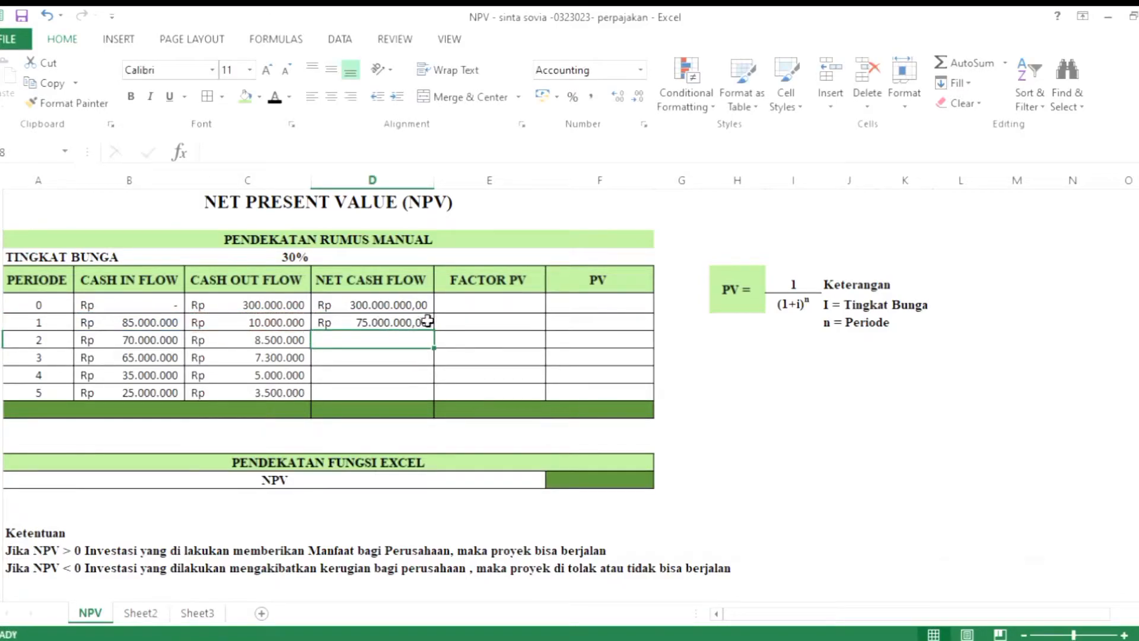
left_click(414, 323)
left_click_drag(431, 332, 432, 404)
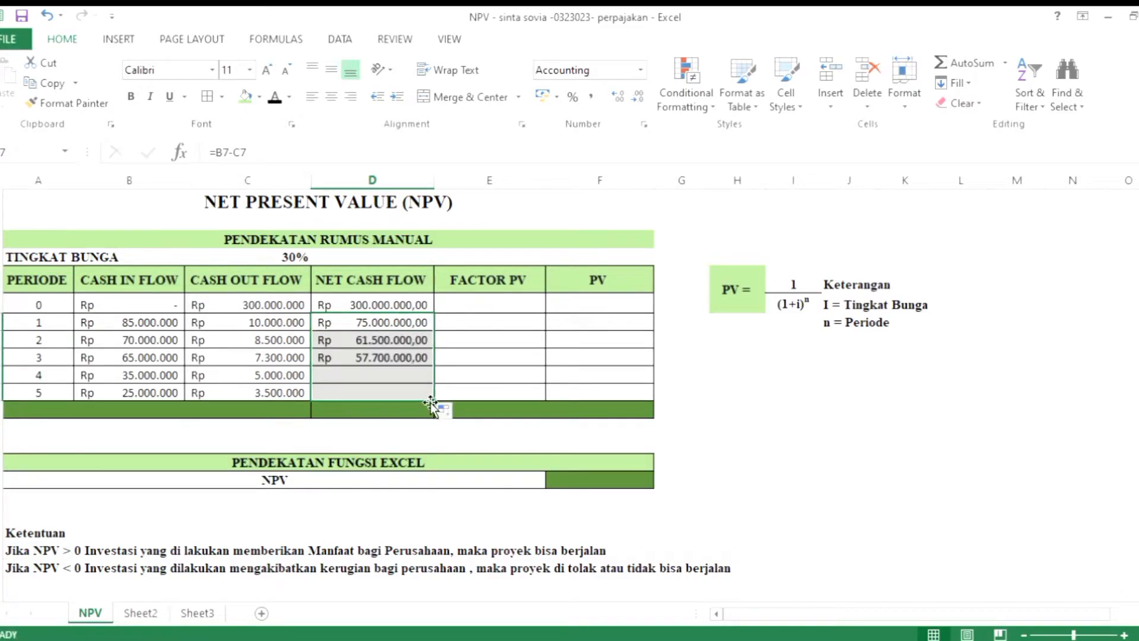
Step: Total the net cash flows of periods 1 to 5 in D12 with =SUM(D7:D11)
left_click(361, 414)
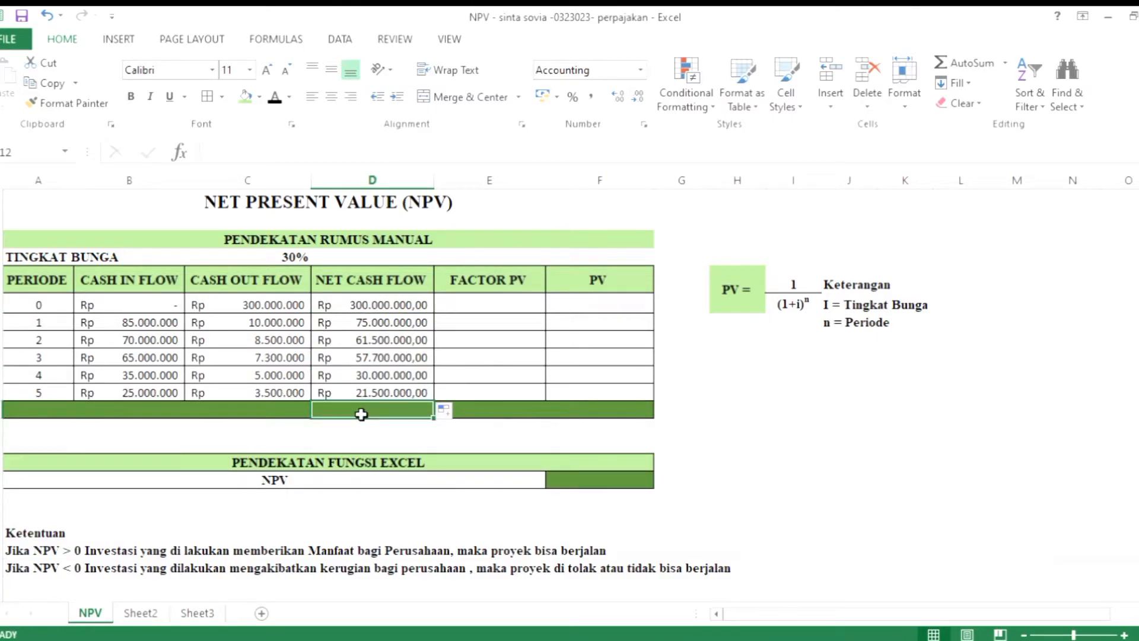
type("=SUM")
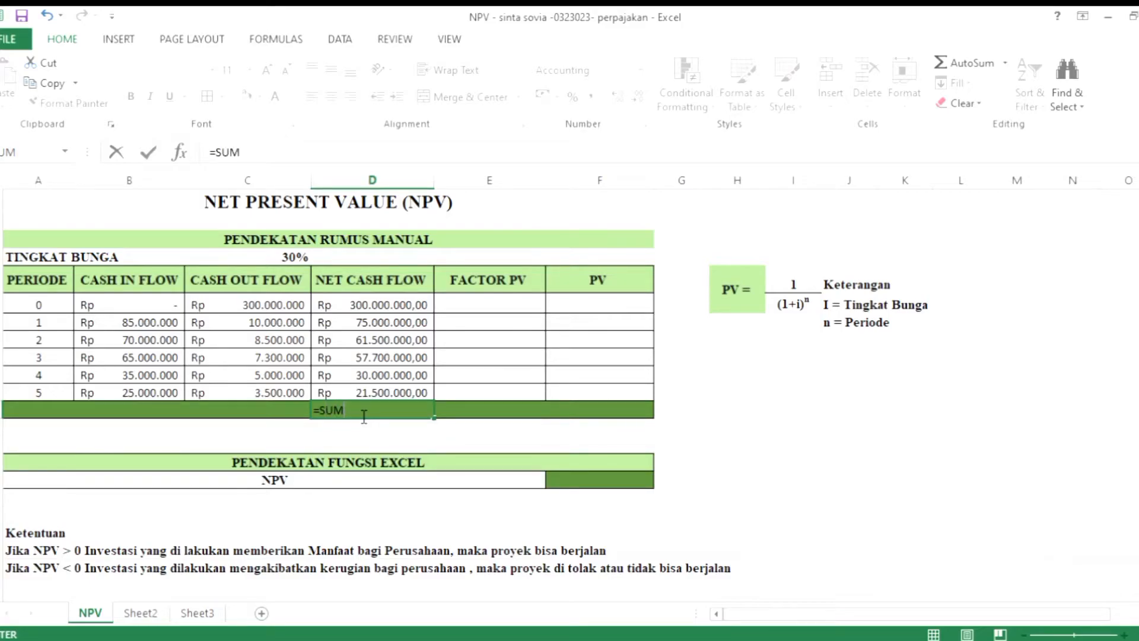
type("(")
left_click_drag(373, 323, 374, 389)
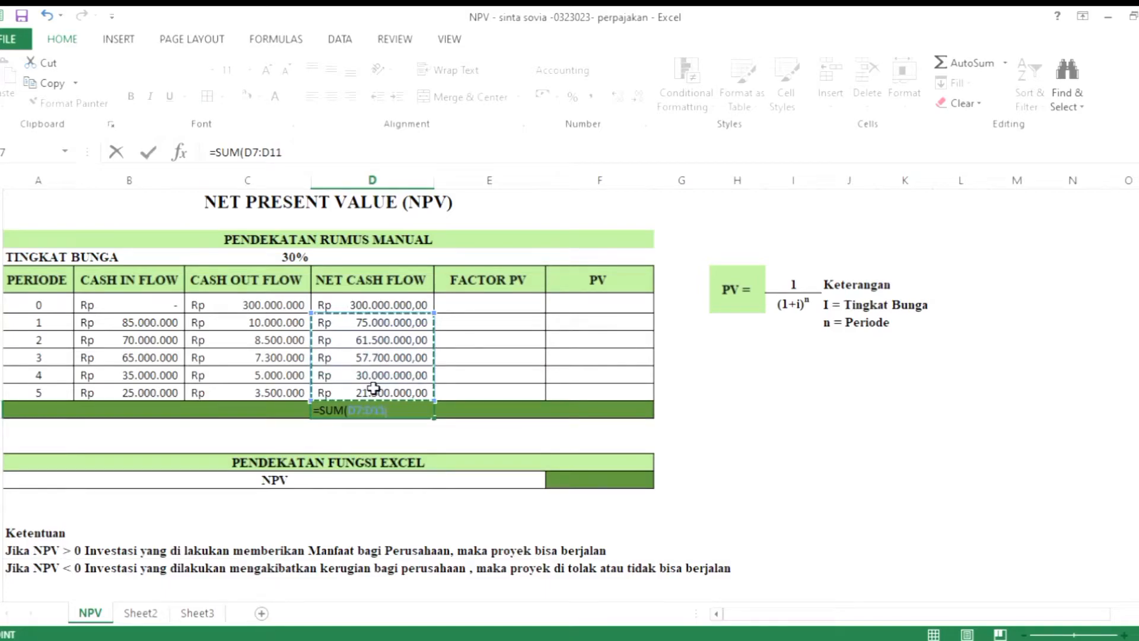
key("Return")
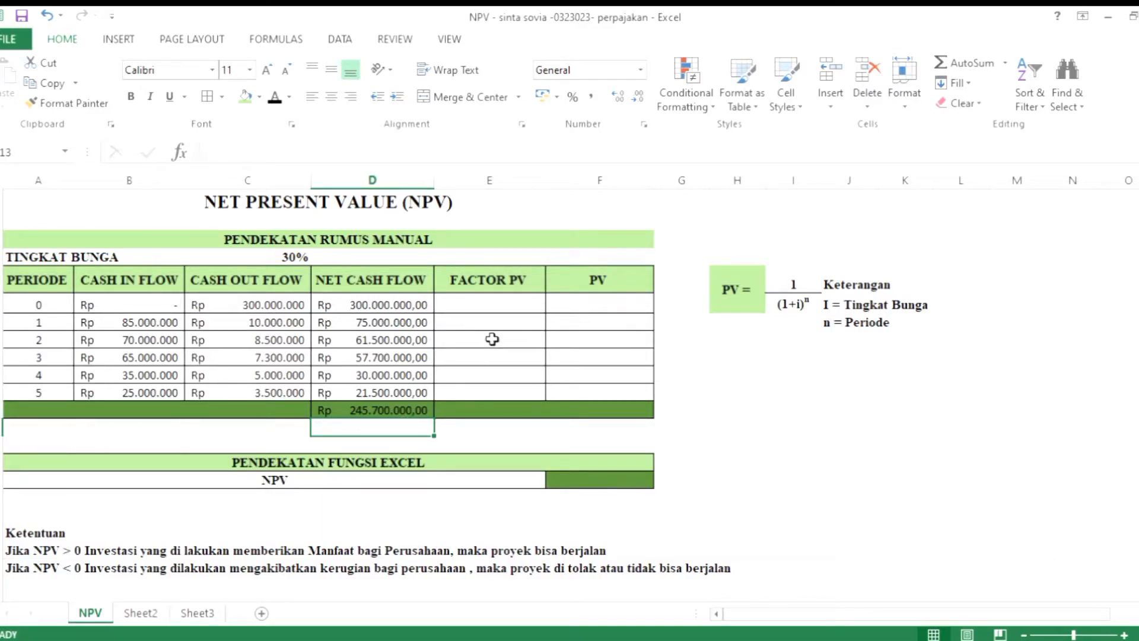
Step: Calculate the period 1 PV factor in E7 with =1/(1+$C$4)^A7, keeping the interest rate reference absolute
left_click(467, 329)
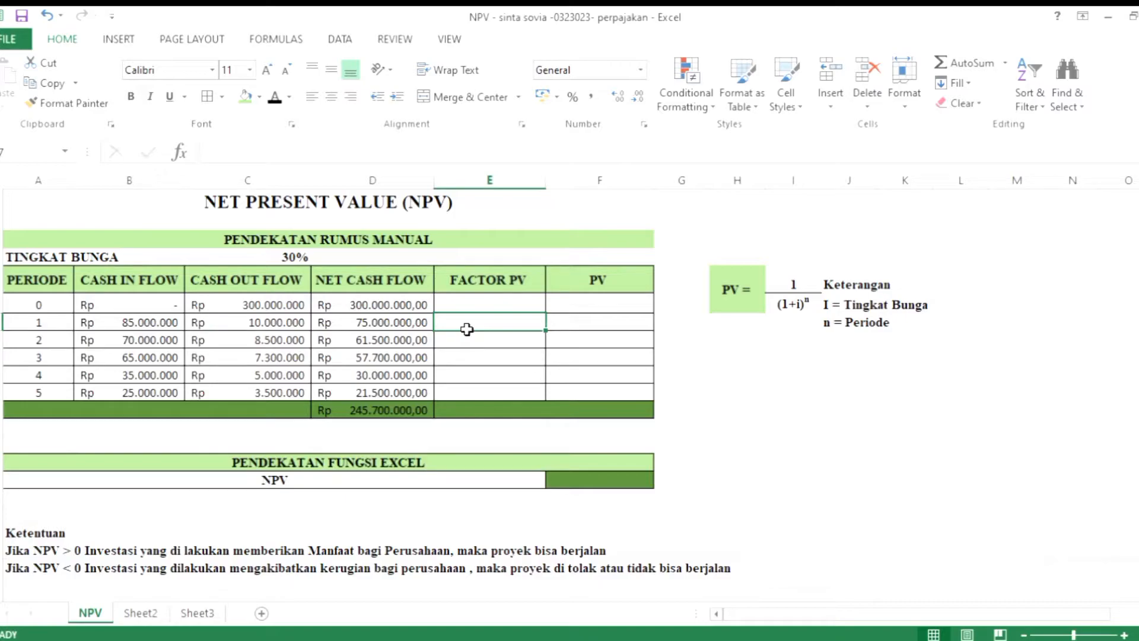
type("=1/(1+")
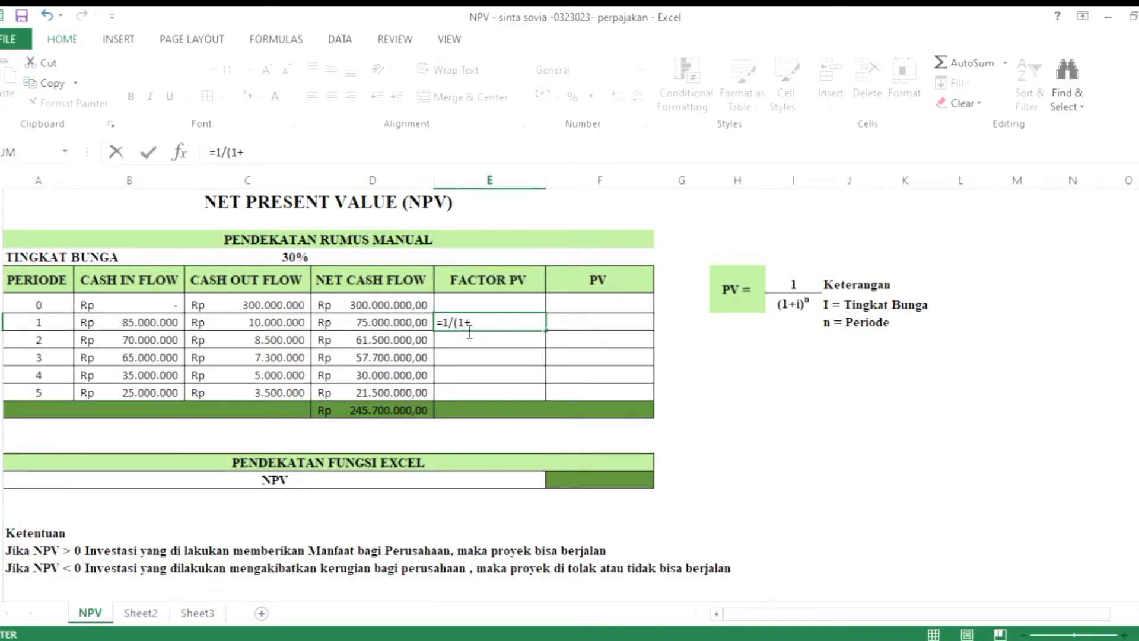
left_click(284, 257)
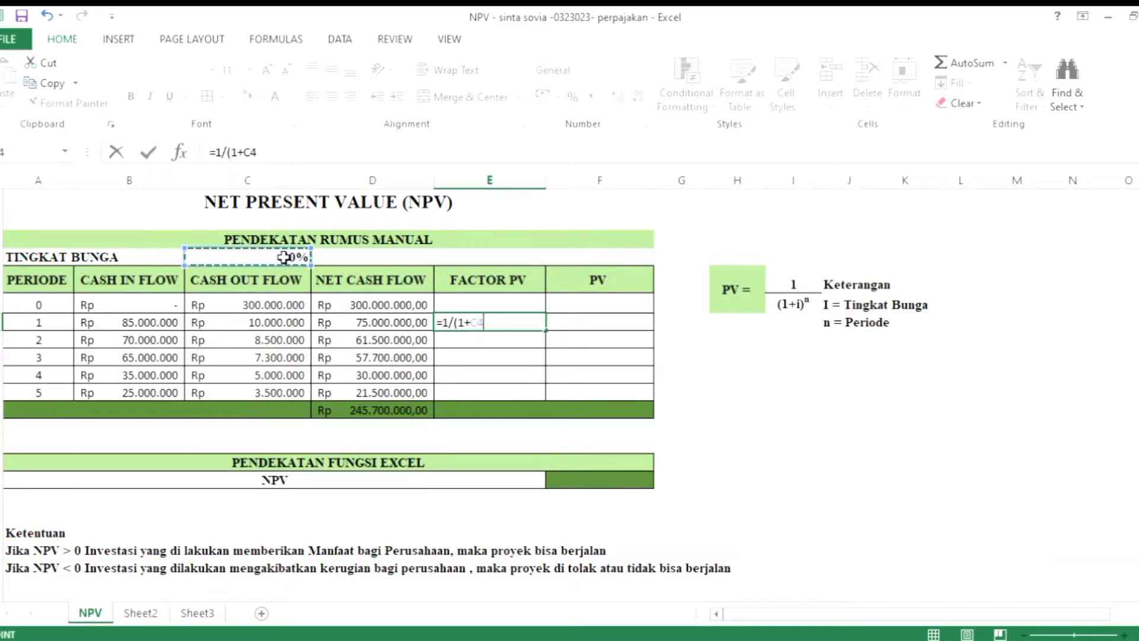
key("F4")
type(")")
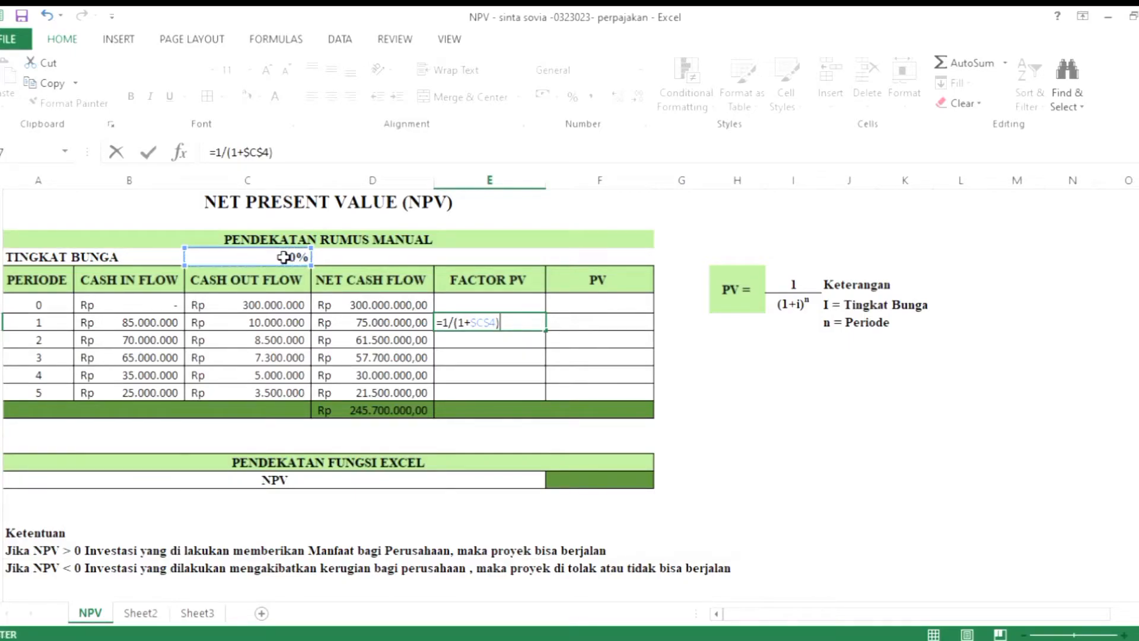
type("^")
left_click(47, 327)
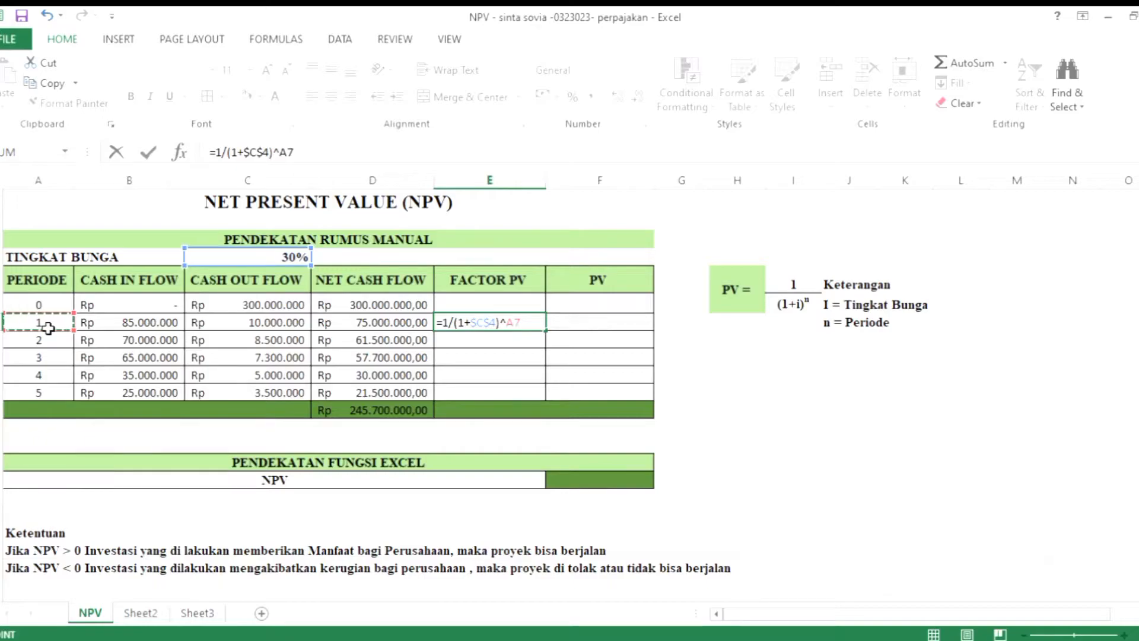
key("Return")
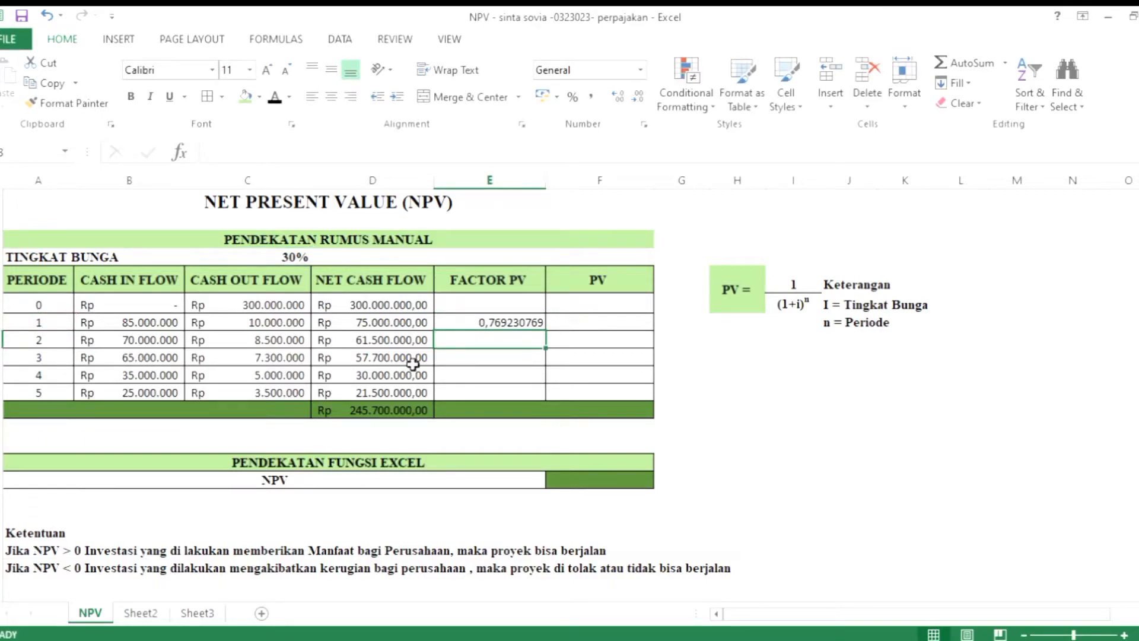
Step: Fill the PV factor formula from E7 down through period 5 in E11
left_click(521, 325)
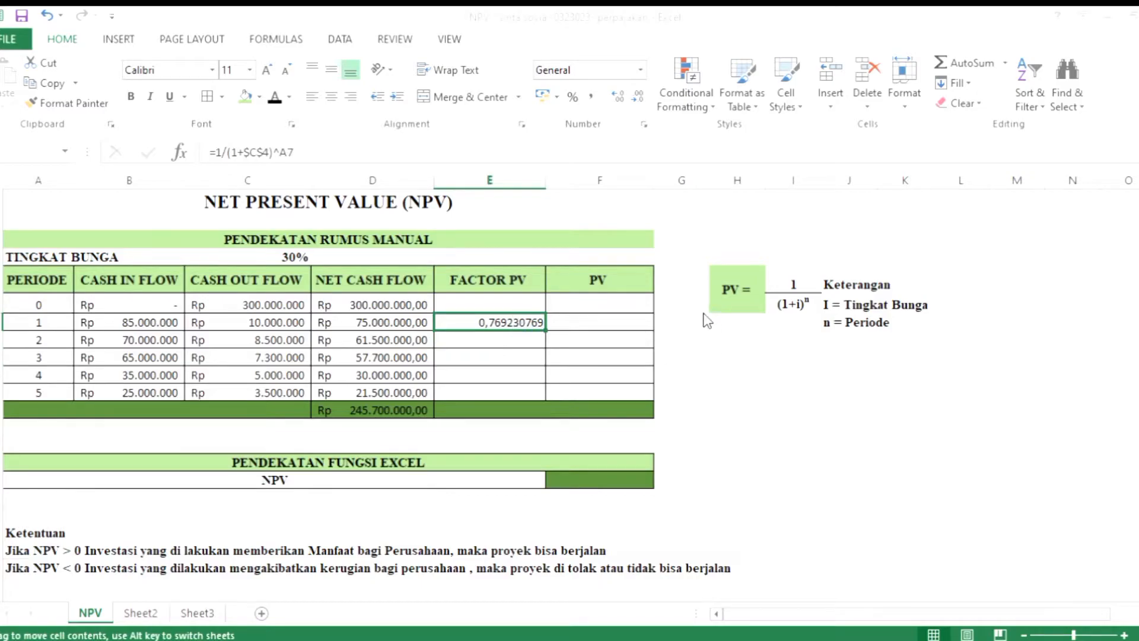
key("Down")
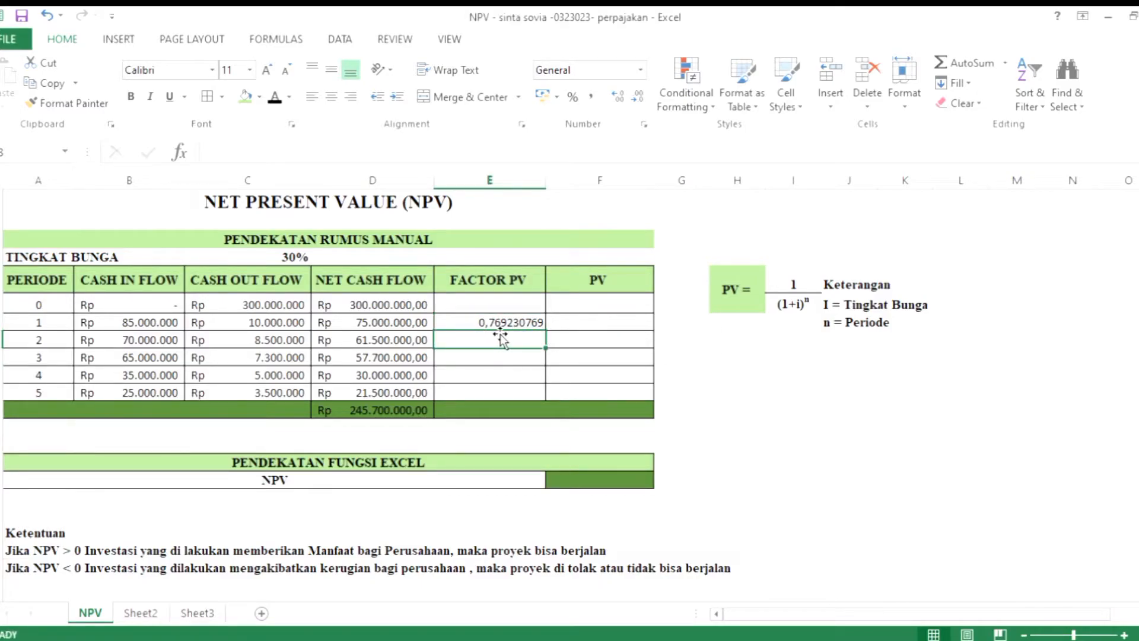
left_click(514, 322)
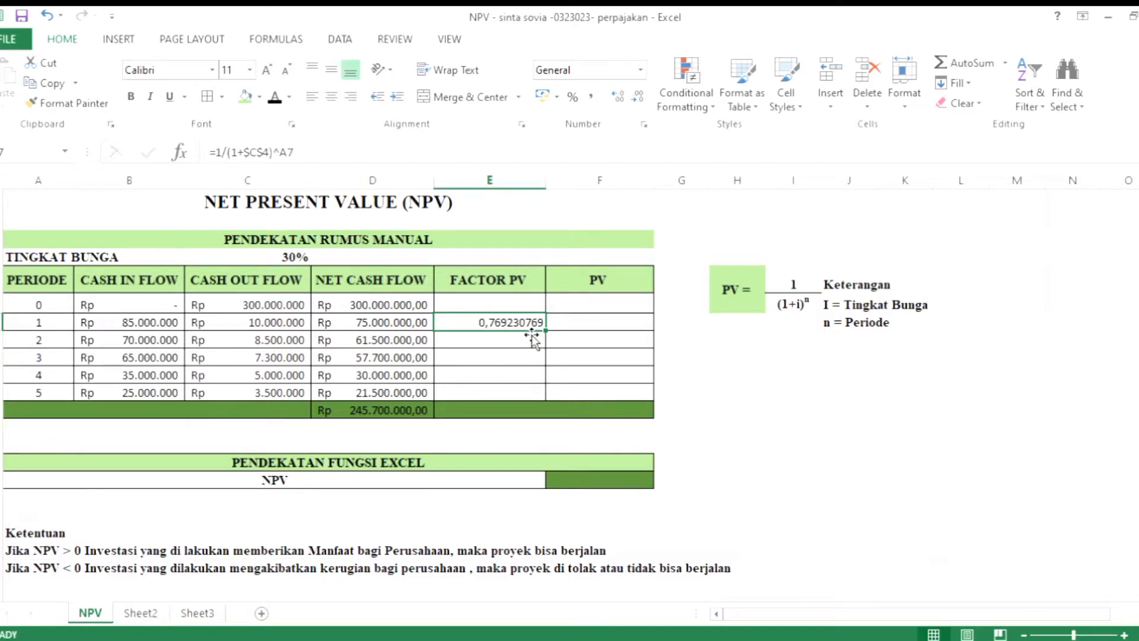
left_click_drag(546, 331, 541, 407)
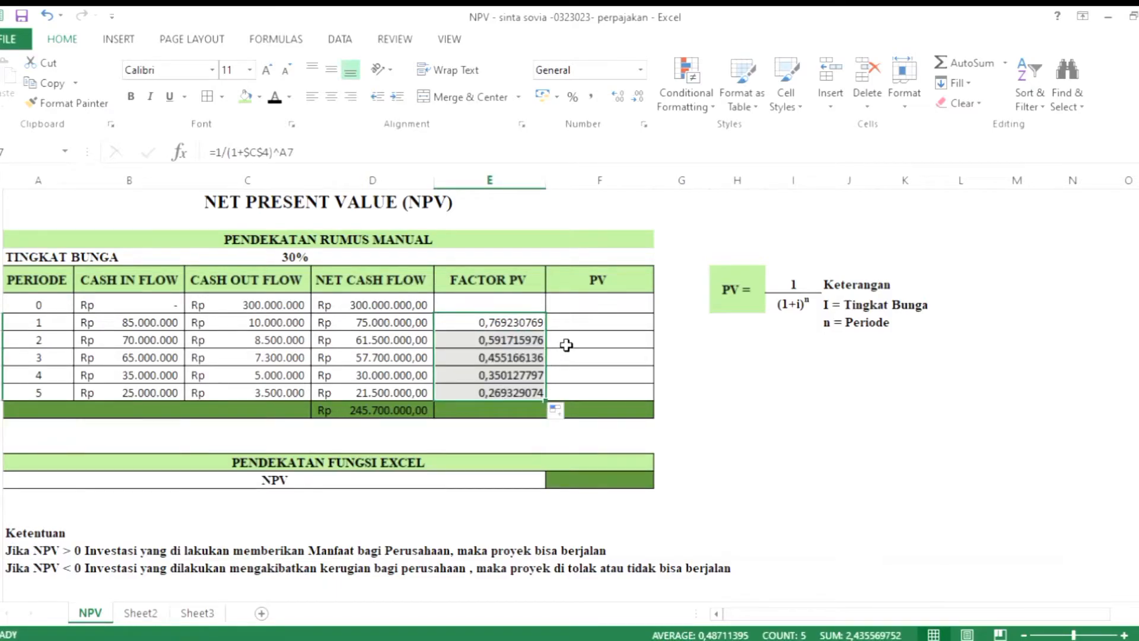
left_click(520, 337)
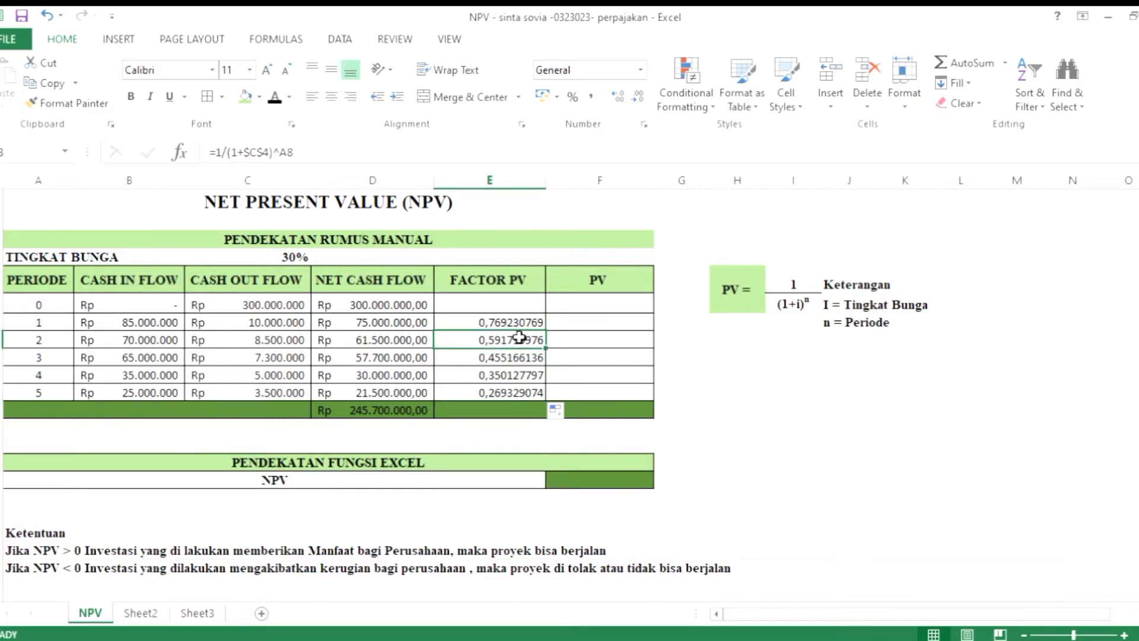
Step: Calculate the period 1 present value in F7 as =D7*E7 and fill the formula down through period 5
left_click(603, 319)
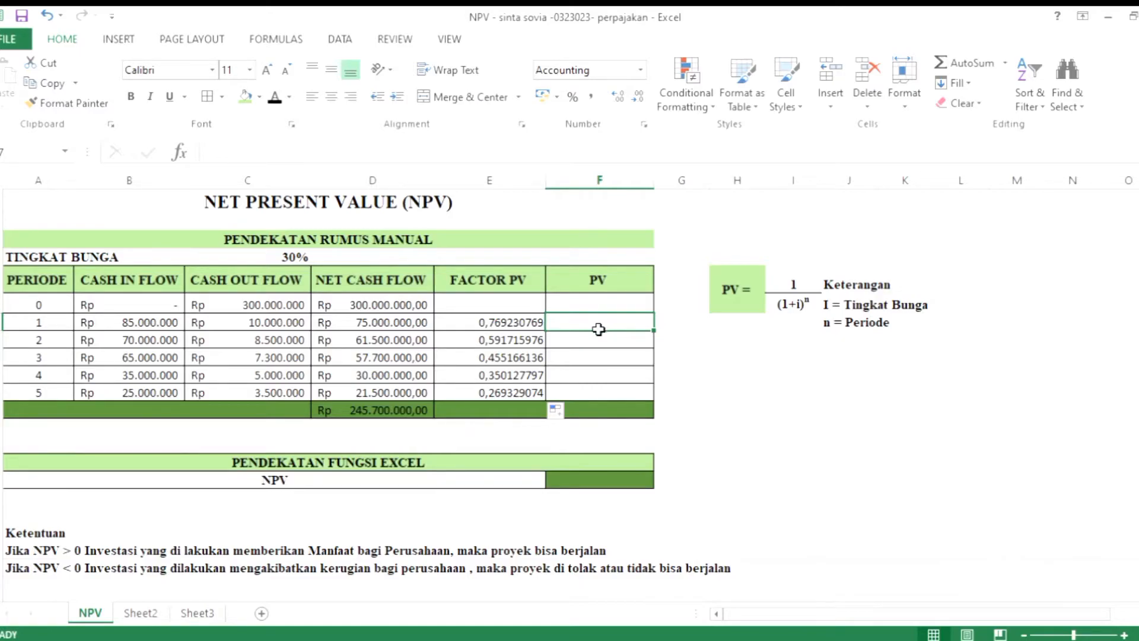
type("=")
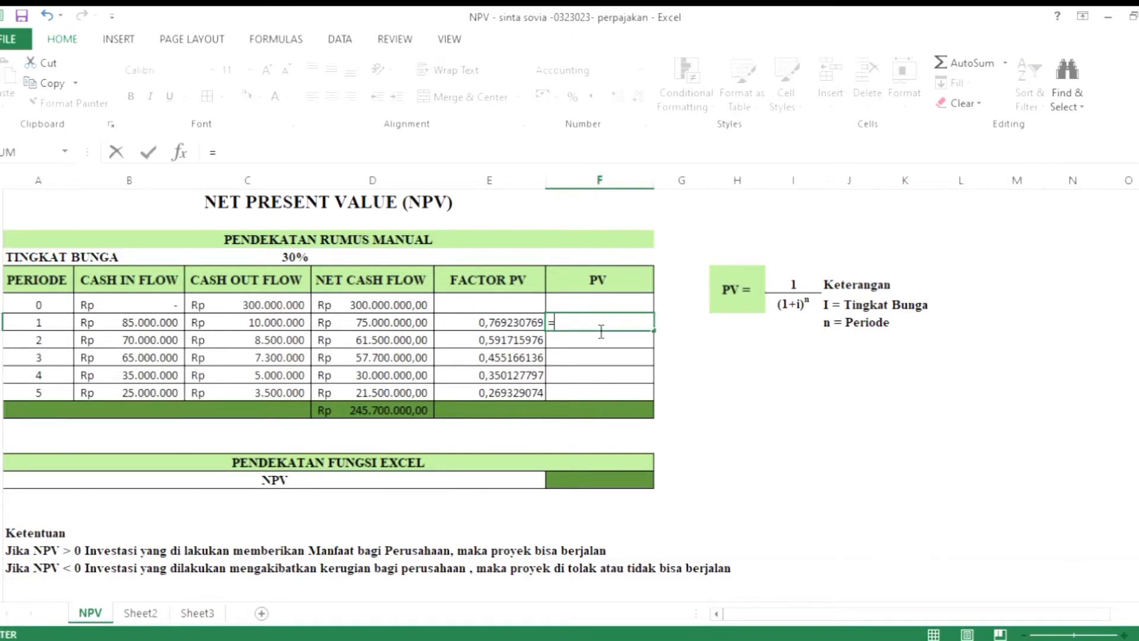
left_click(373, 324)
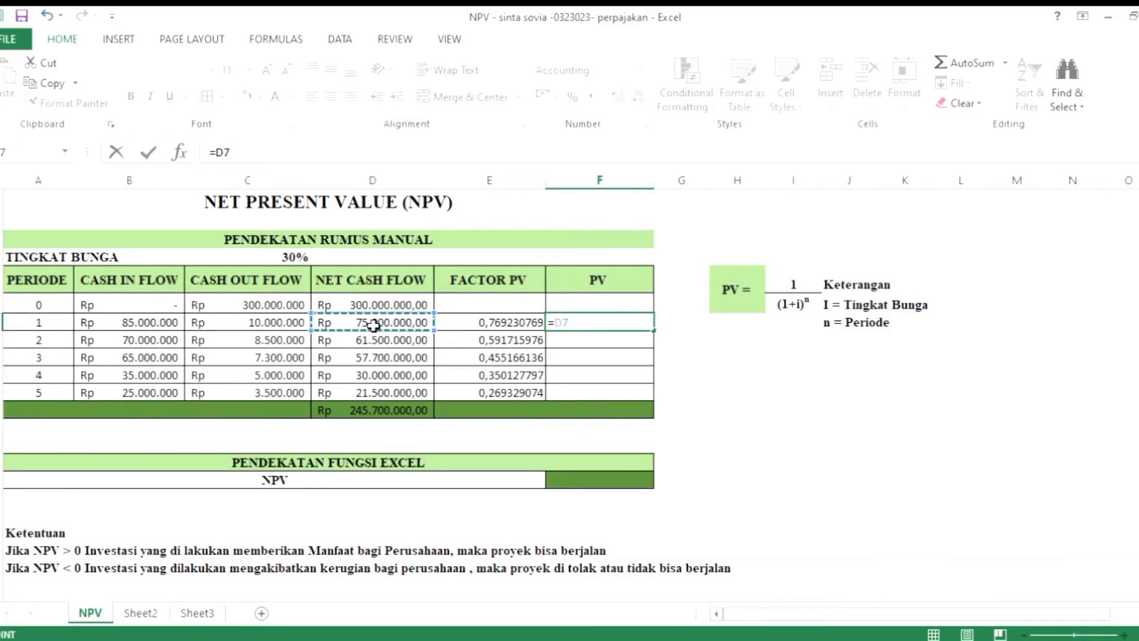
type("*")
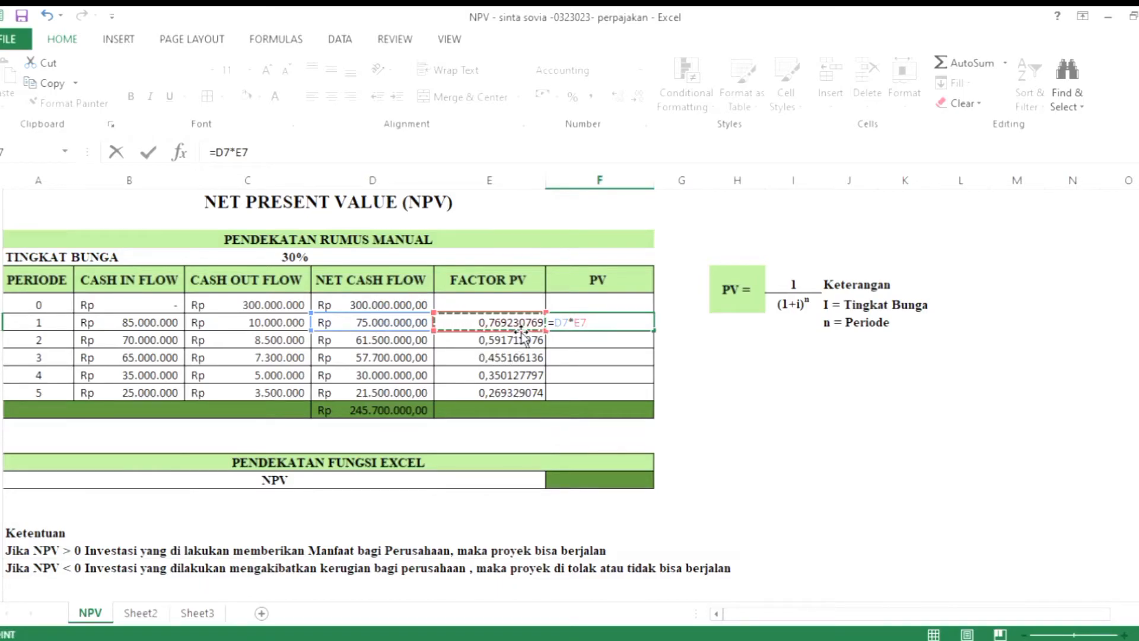
key("Return")
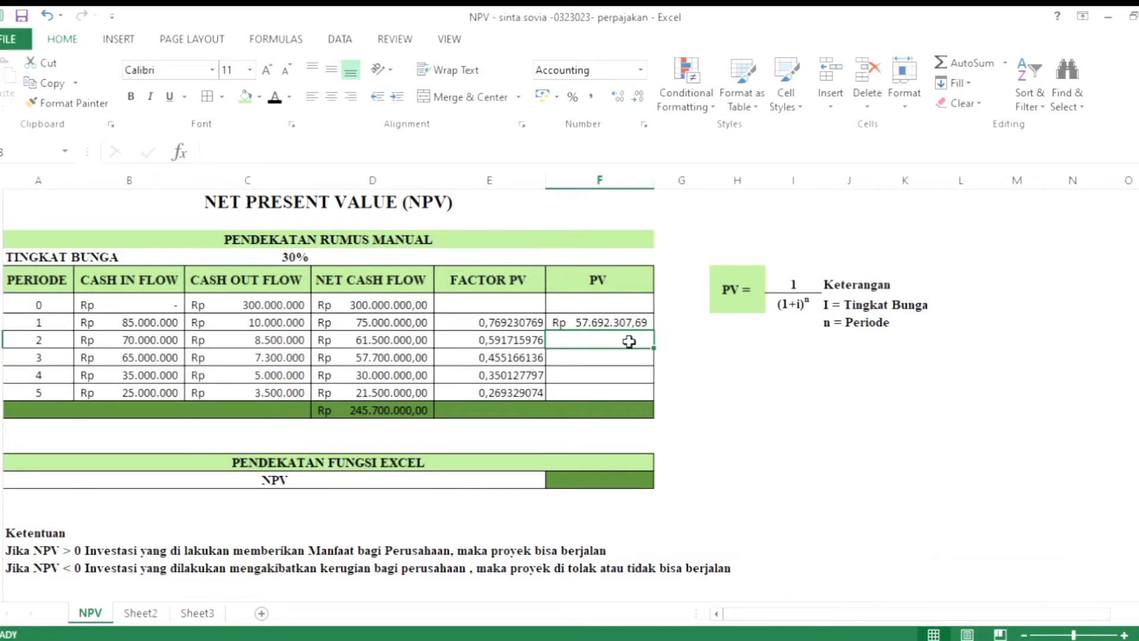
left_click(620, 324)
left_click_drag(651, 333, 645, 398)
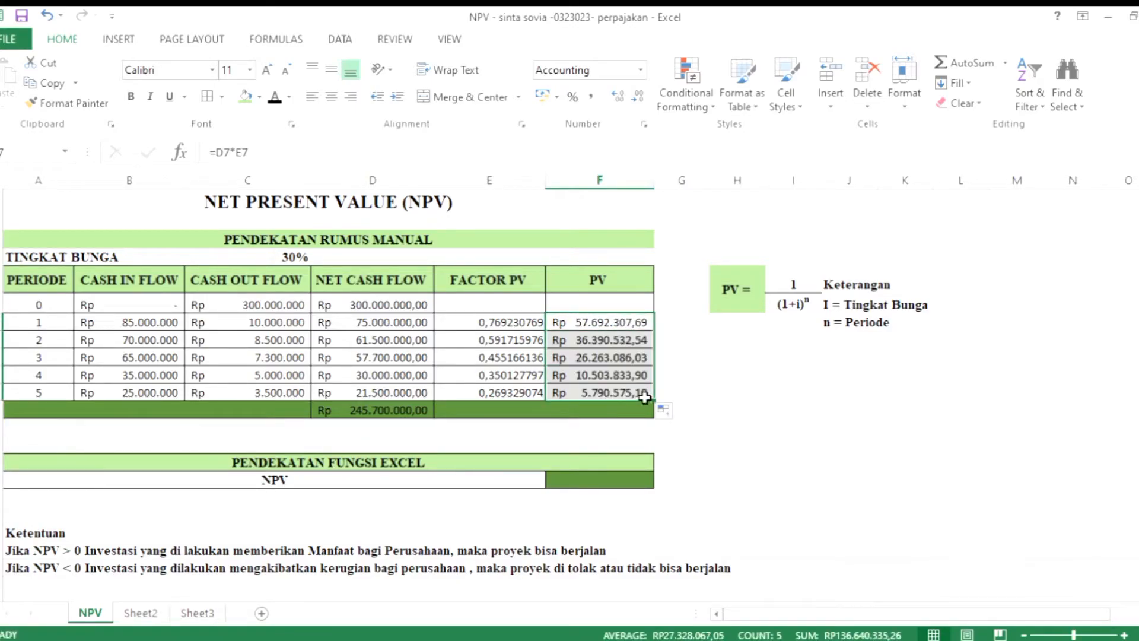
Step: Total the present values of periods 1 to 5 in F12 with =SUM(F7:F11)
left_click(595, 415)
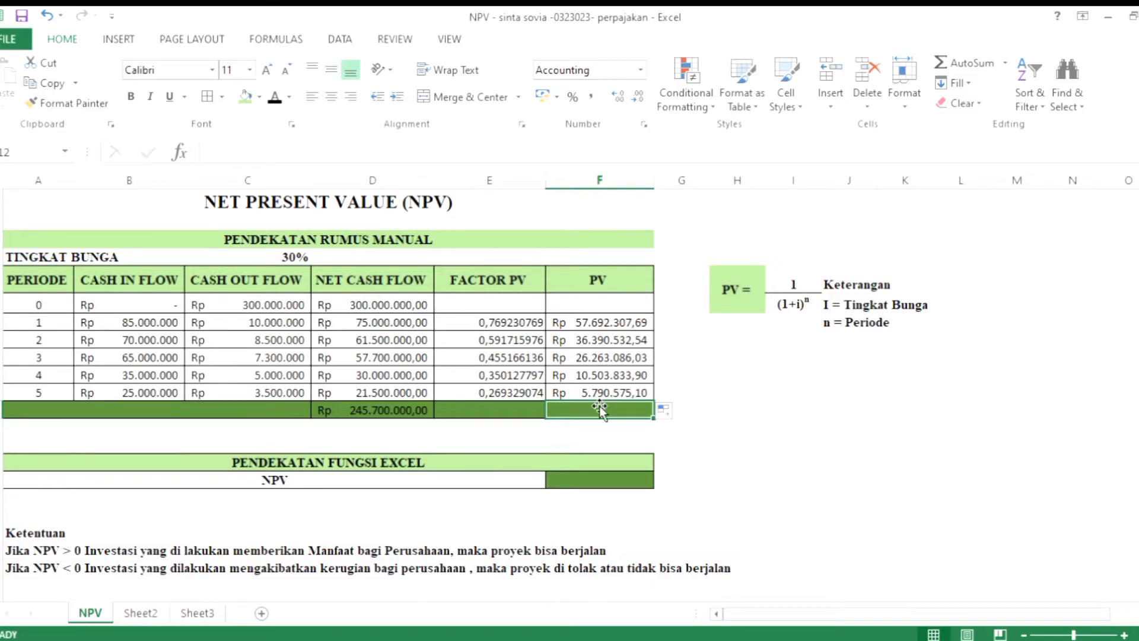
type("=SU")
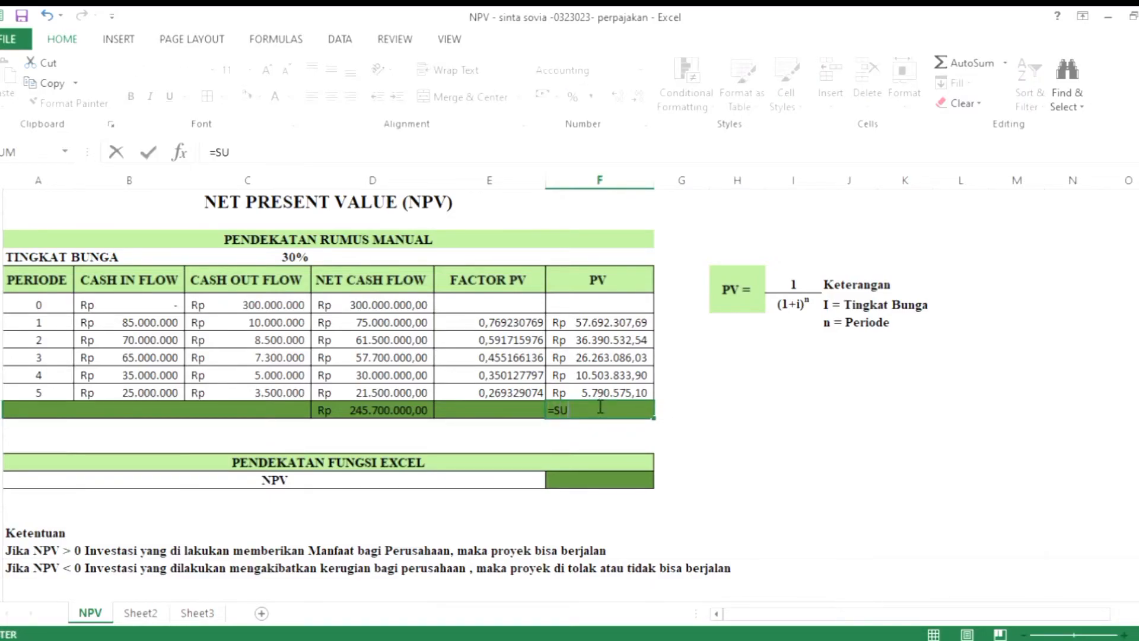
type("M(")
left_click_drag(604, 324, 613, 390)
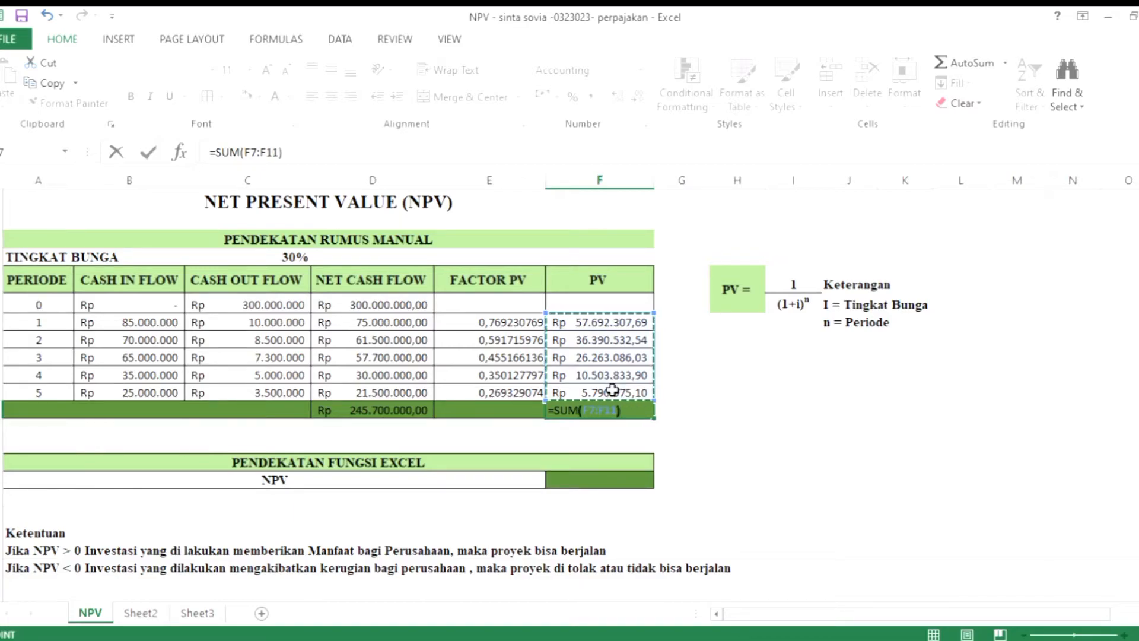
key("Return")
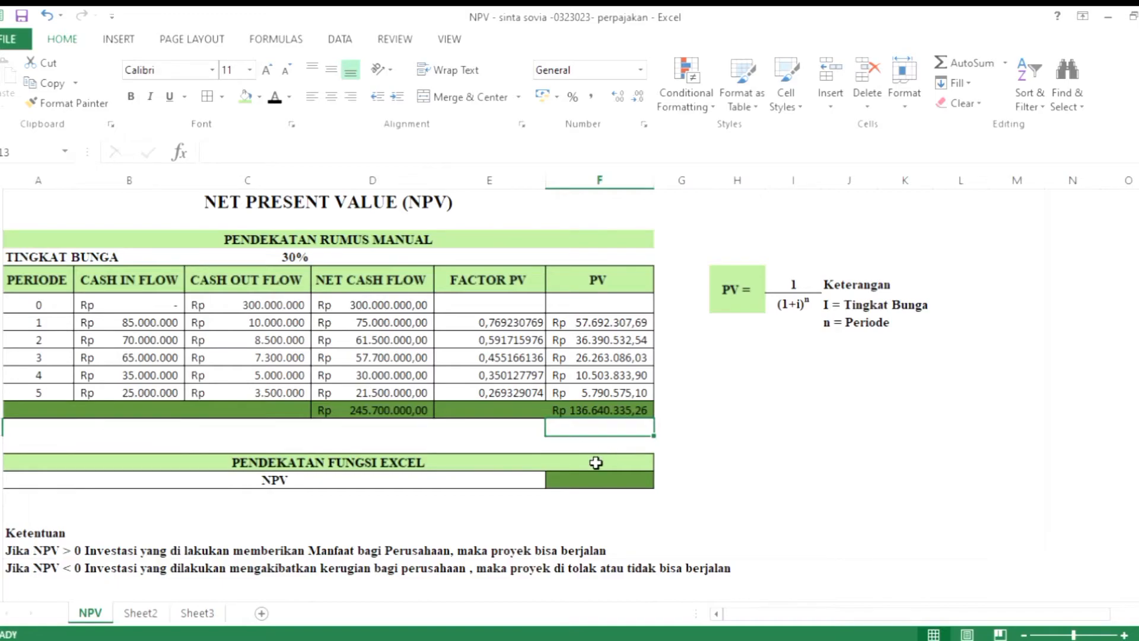
left_click(524, 446)
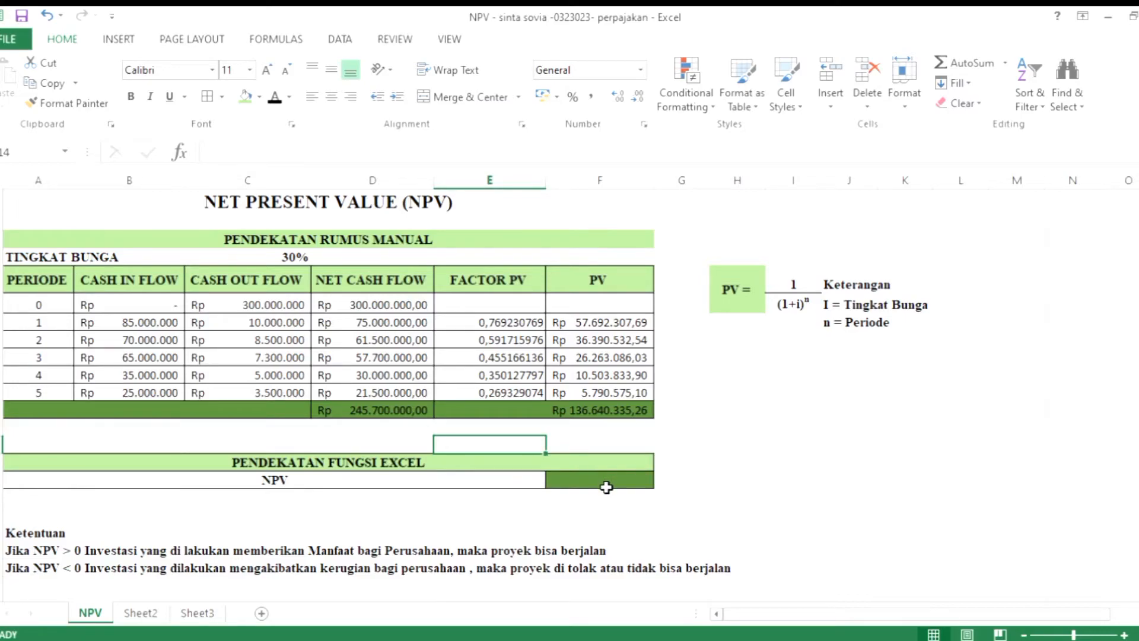
Step: Calculate the NPV with Excel's function in F16 as =NPV(C4;D7:D11), using the interest rate and the net cash flows of periods 1 to 5
left_click(558, 486)
type("=")
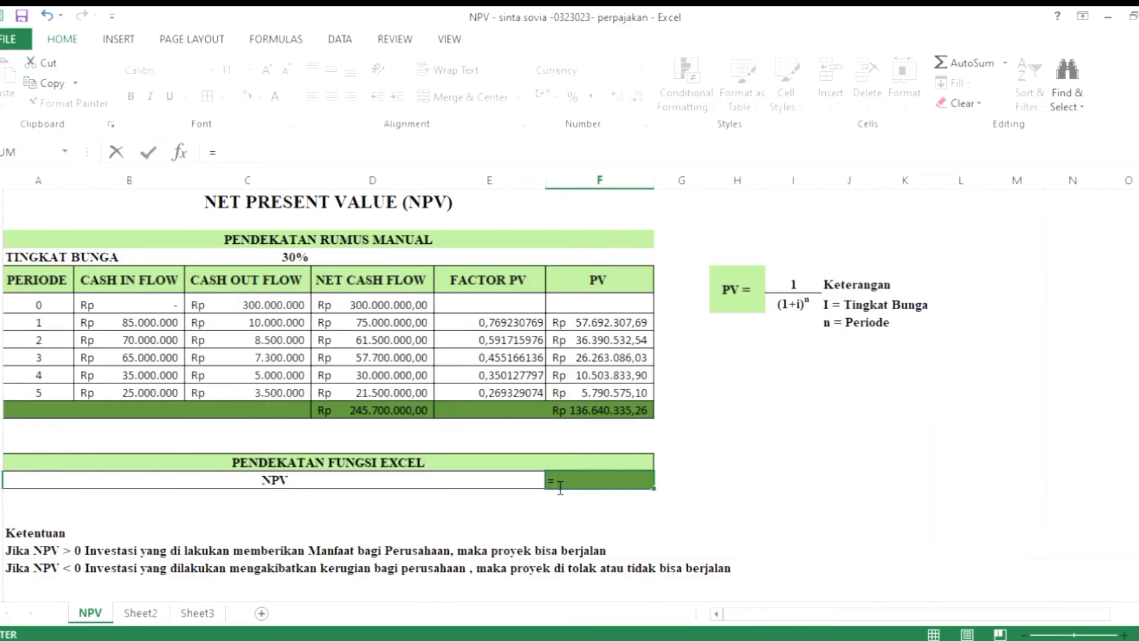
type("NPV(")
left_click(281, 259)
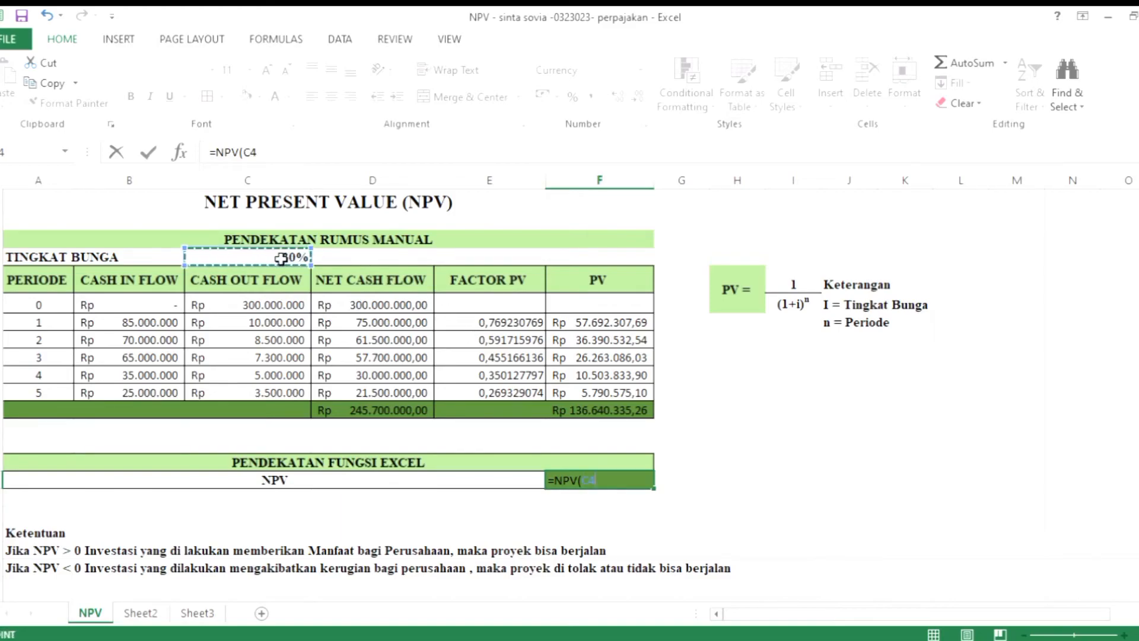
type(";")
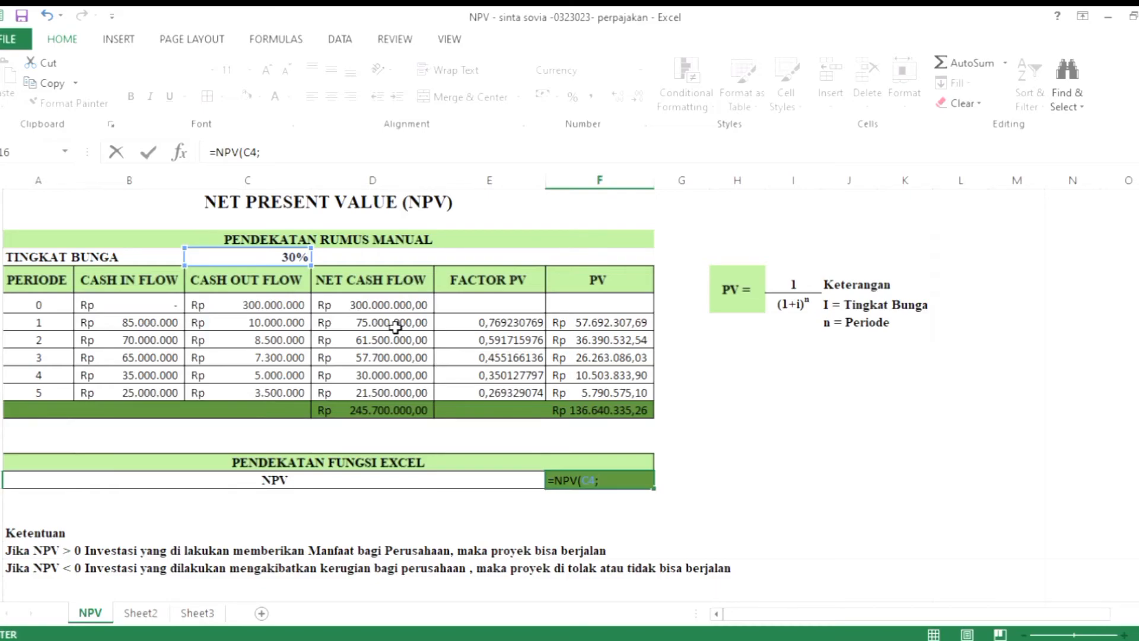
left_click_drag(396, 326, 397, 391)
type(")")
key("Return")
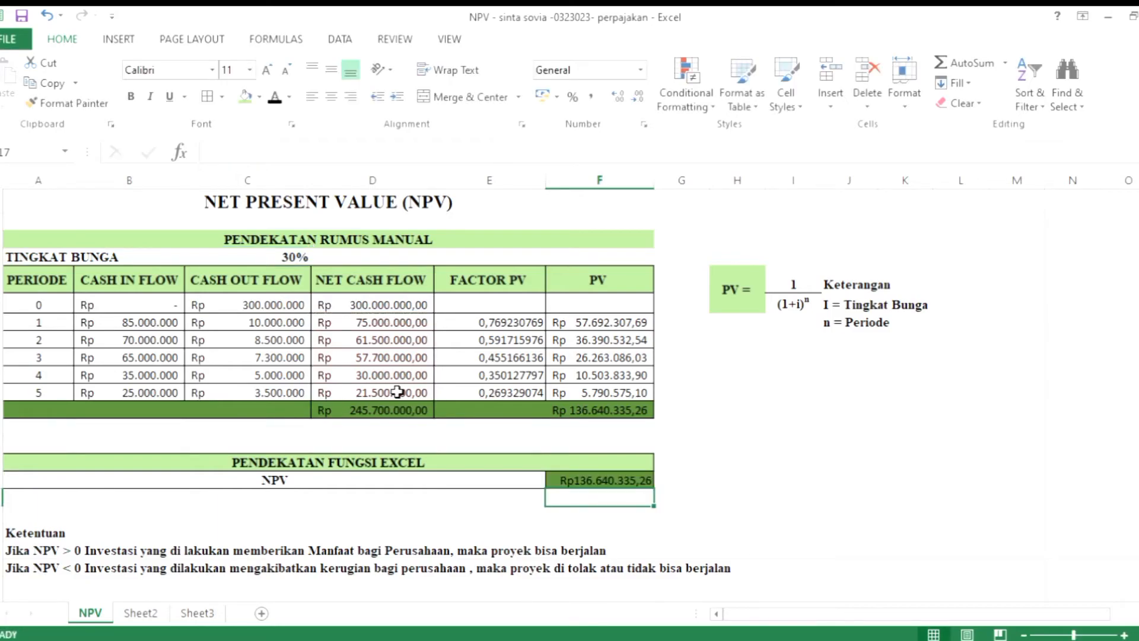
left_click_drag(661, 432, 647, 367)
left_click(617, 471)
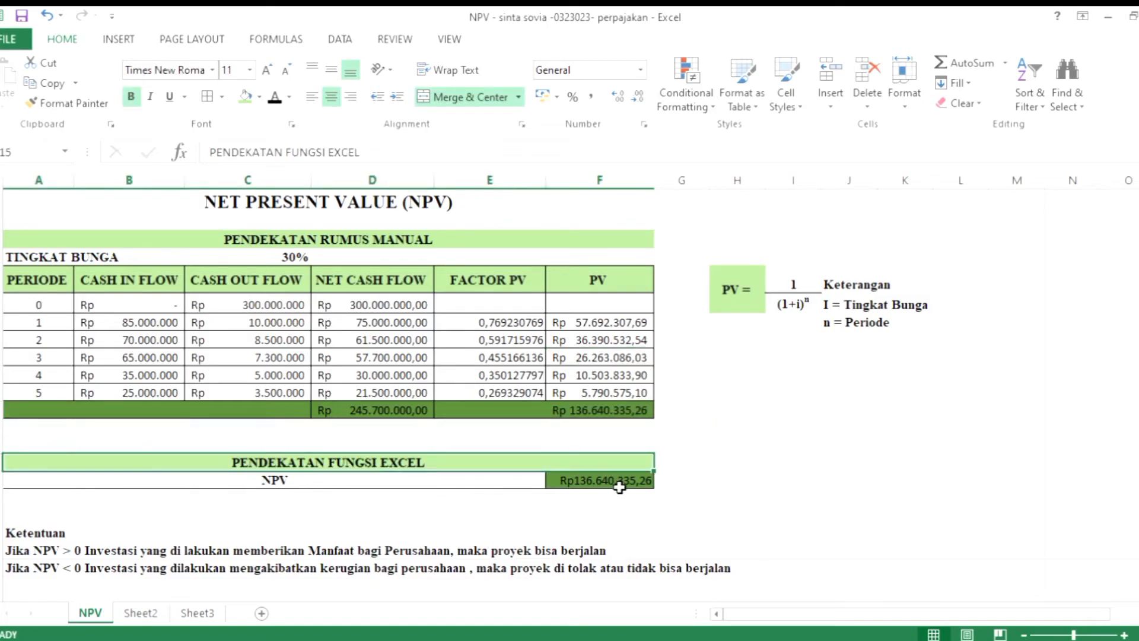
left_click(620, 502)
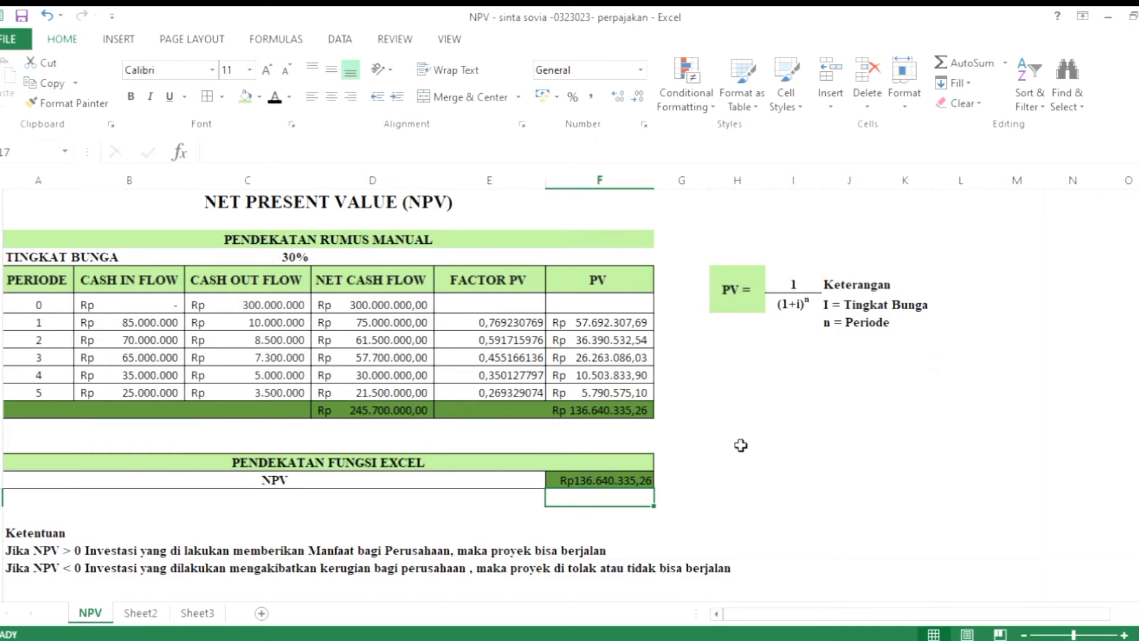
left_click(740, 445)
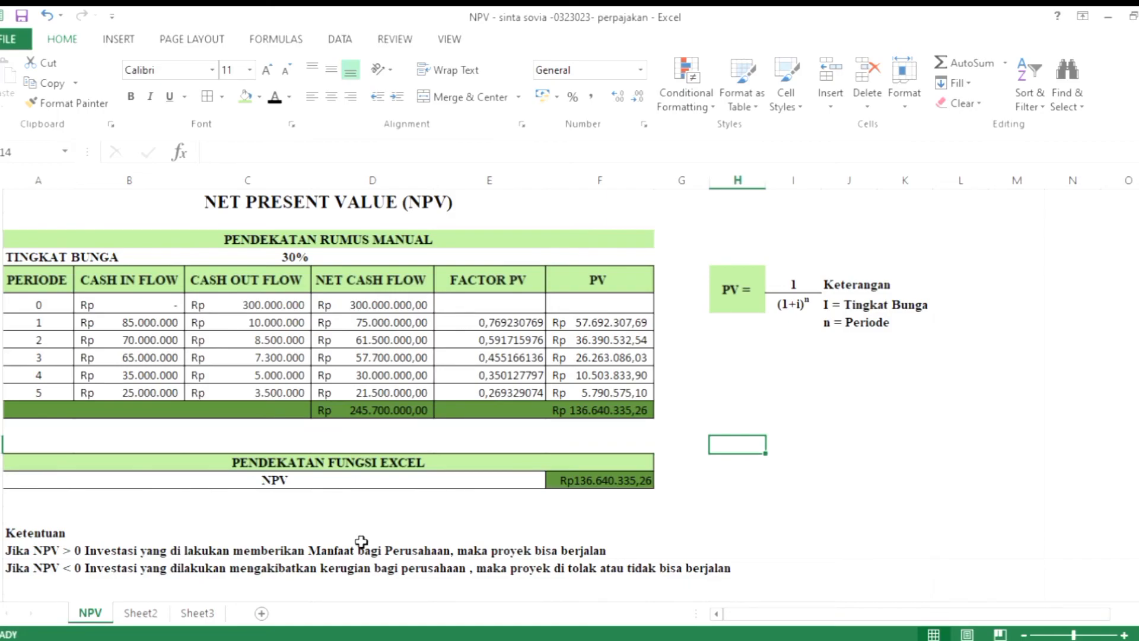
left_click(736, 495)
left_click(737, 496)
left_click(737, 497)
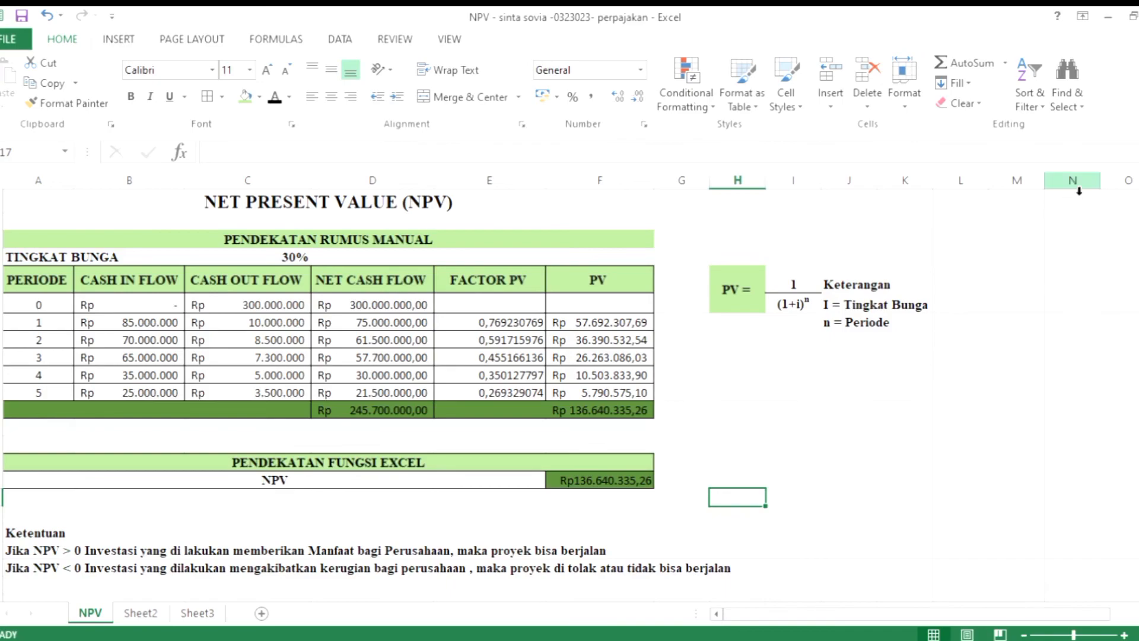